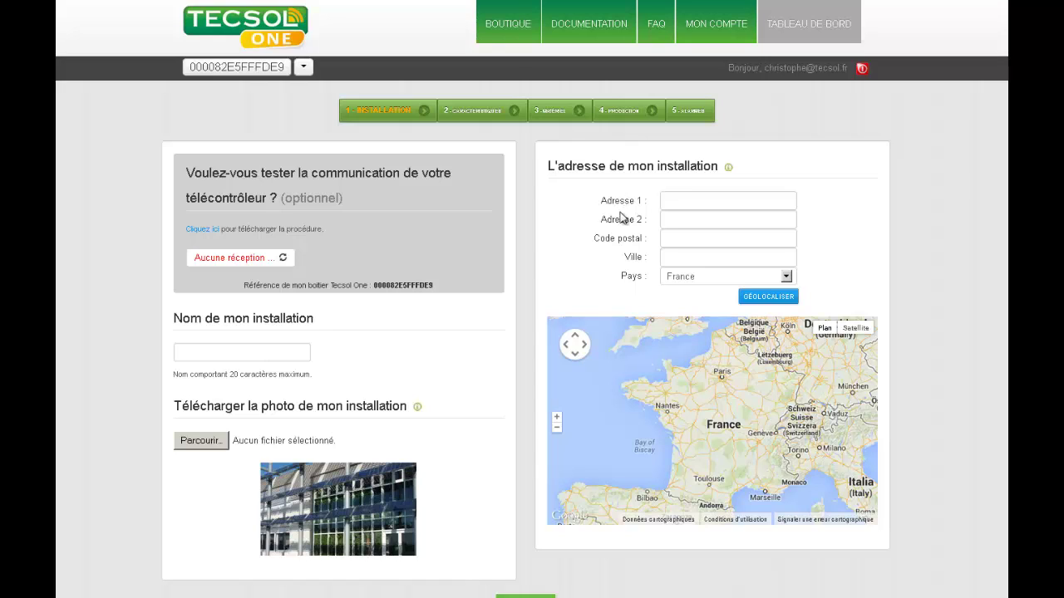
Step: Name the installation "tecsol"
mouse_move(417, 407)
mouse_move(729, 170)
left_click(200, 354)
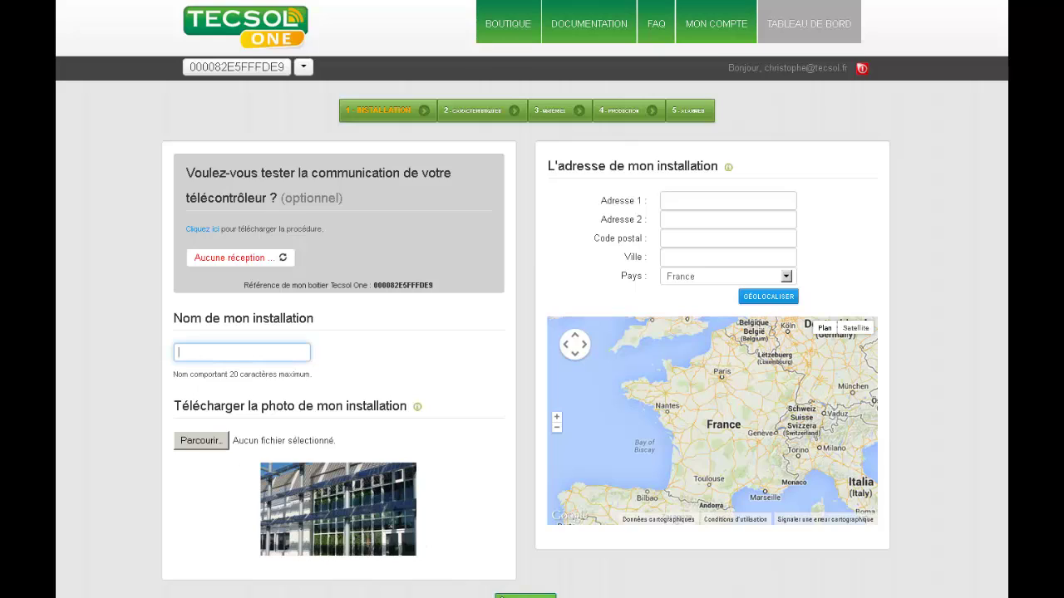
type("tecsol")
Step: Fill in the installation's street address, postal code and city, and geolocate it on the map
left_click(687, 203)
type("105")
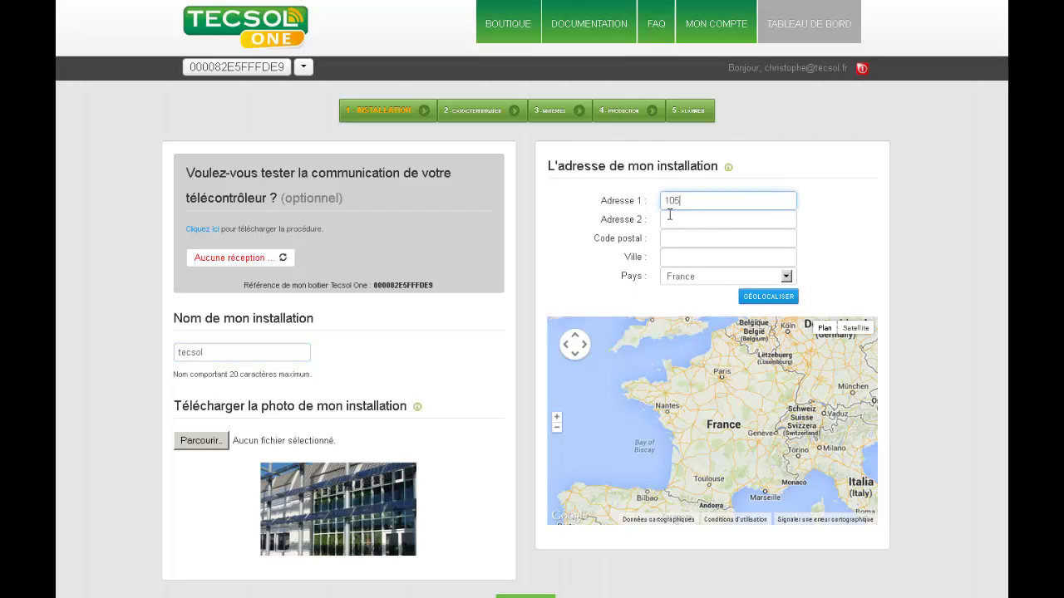
type(" avenue alfred kastler")
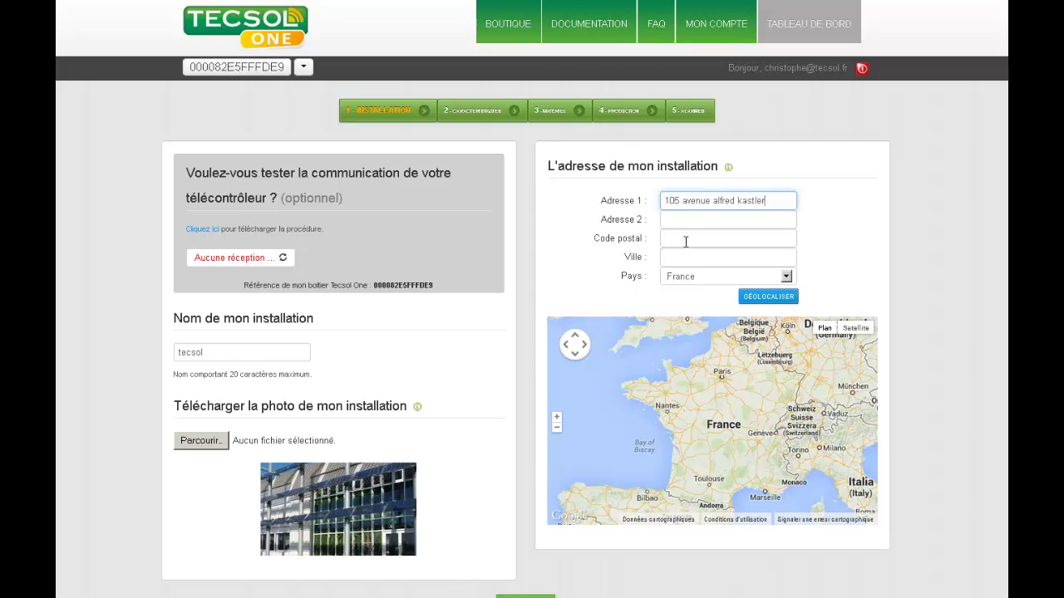
left_click(686, 241)
type("66000")
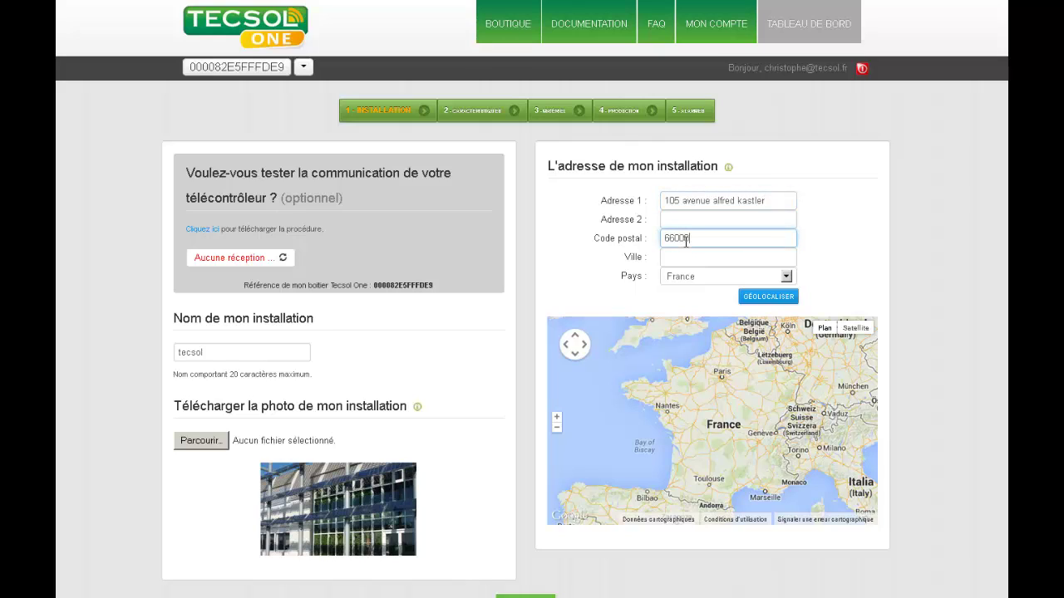
left_click(688, 258)
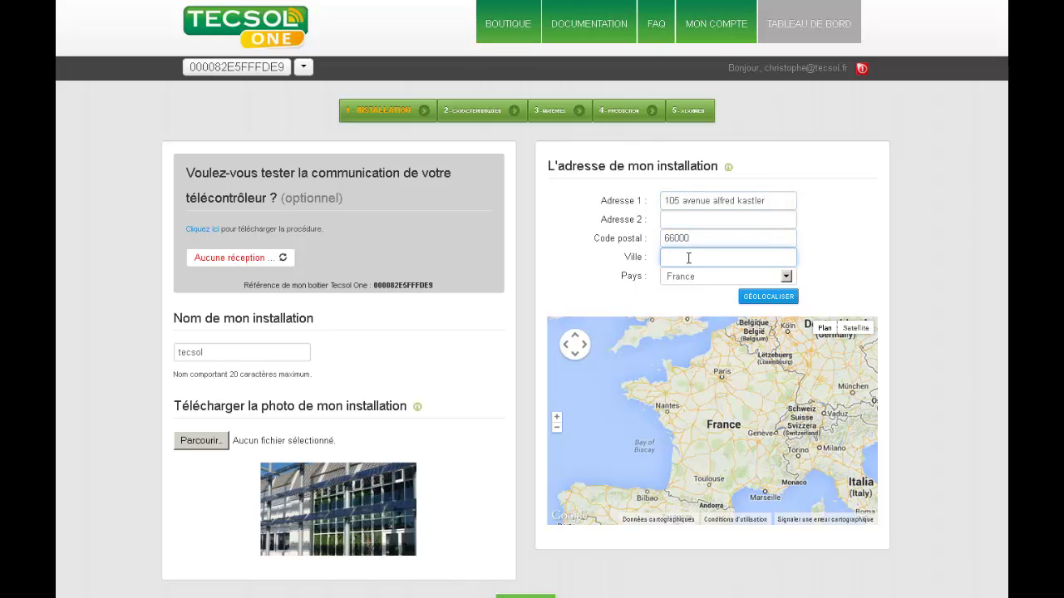
type("perpignan")
left_click(766, 299)
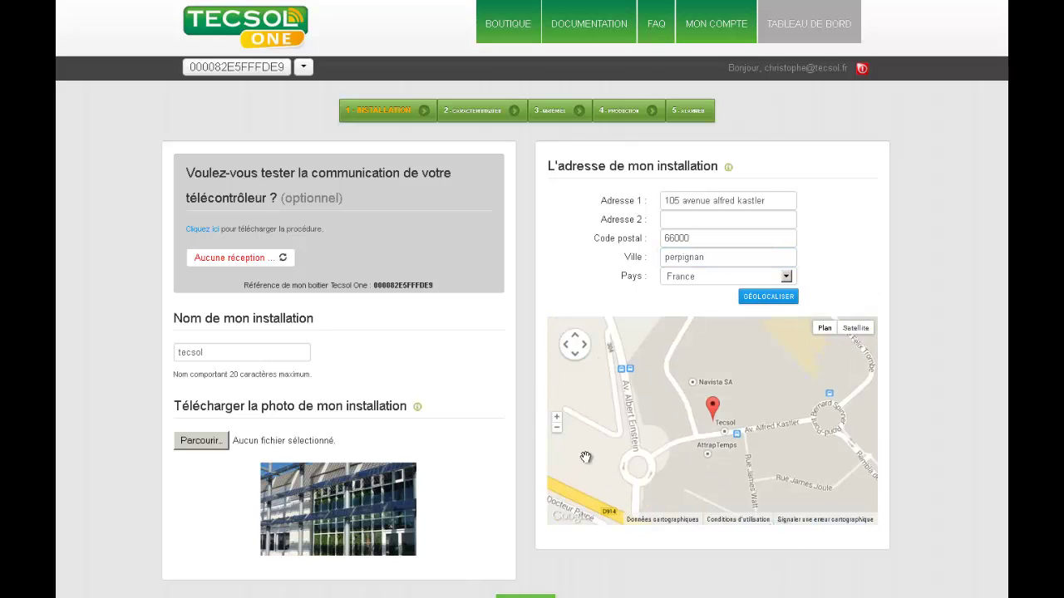
Step: Refine the installation's location on the building in a zoomed satellite view of the map and continue to the characteristics page
left_click(857, 331)
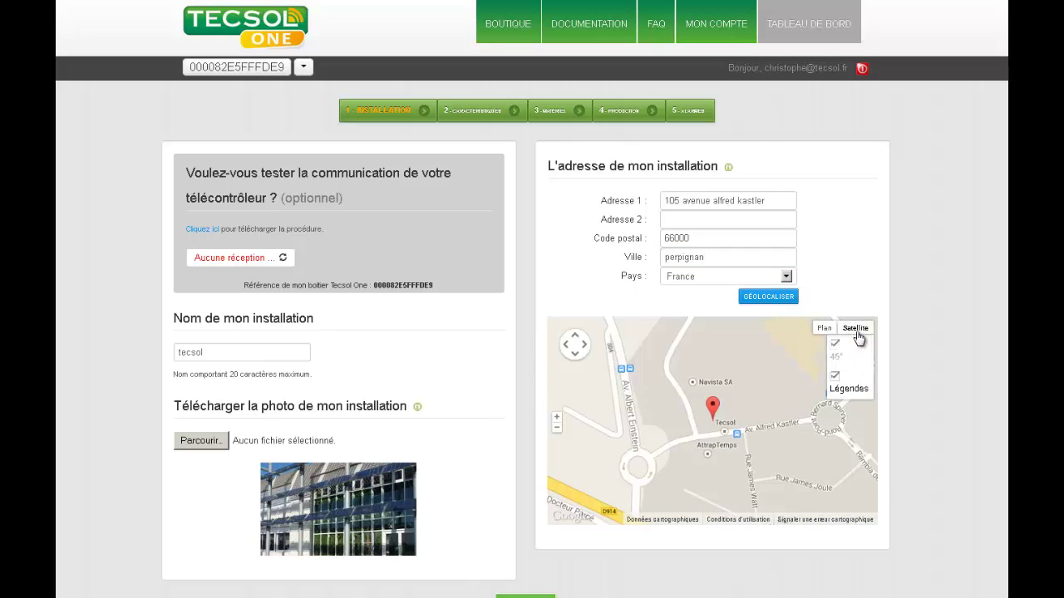
left_click(558, 420)
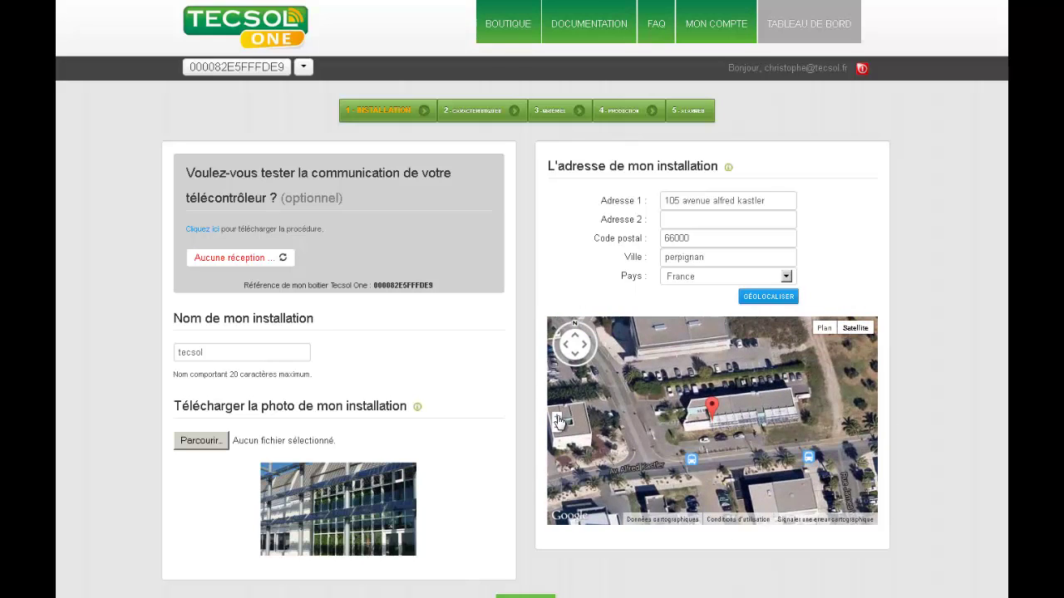
left_click(558, 422)
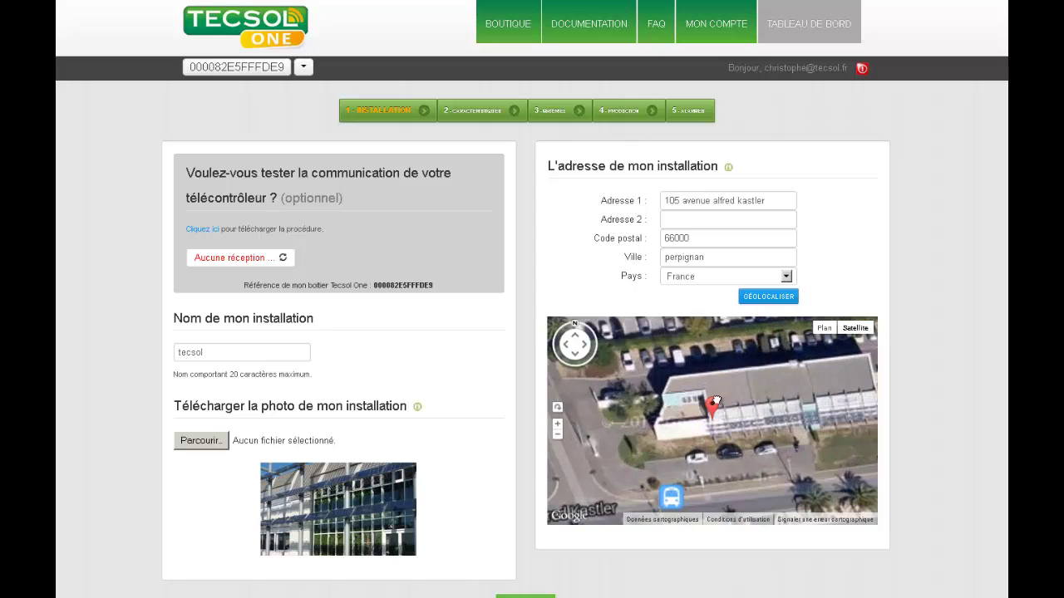
left_click_drag(754, 382, 773, 374)
left_click(525, 596)
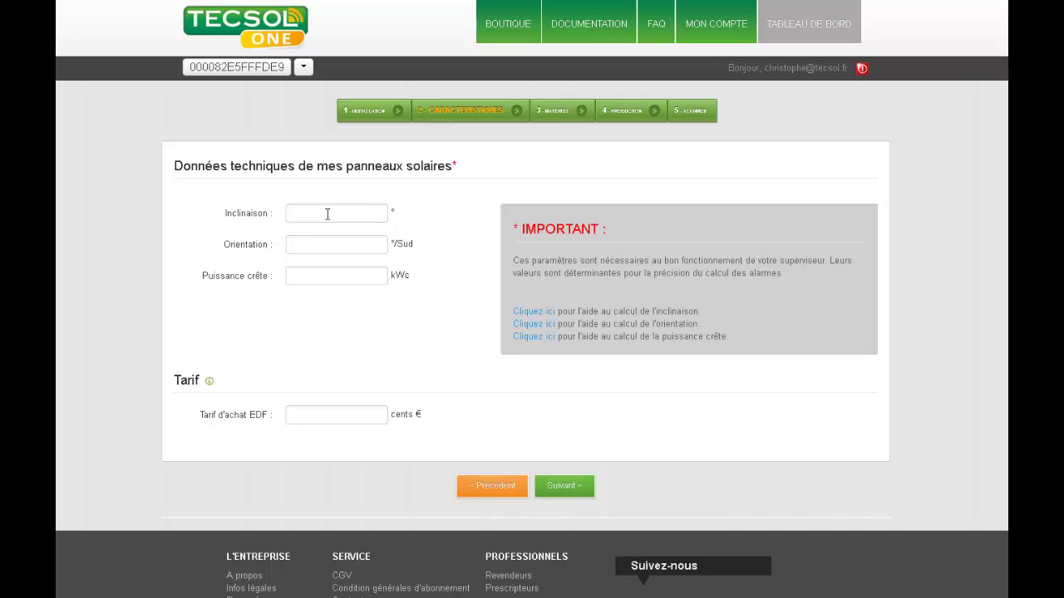
Step: Set the solar panels' inclination to 45°, orientation to -10° from south and peak power to 6.1 kWc
left_click(333, 215)
type("45")
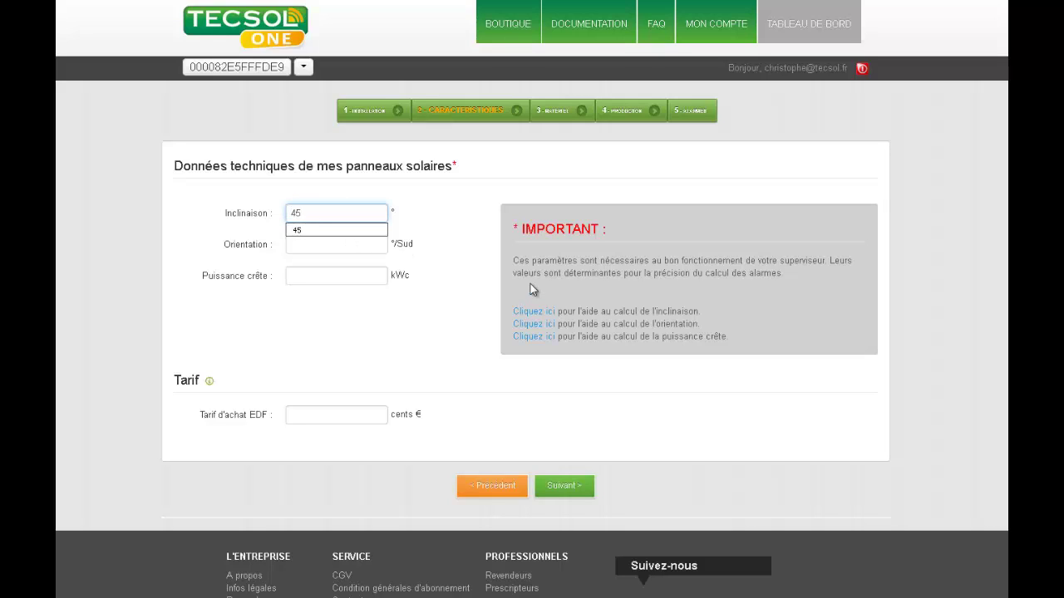
left_click(441, 273)
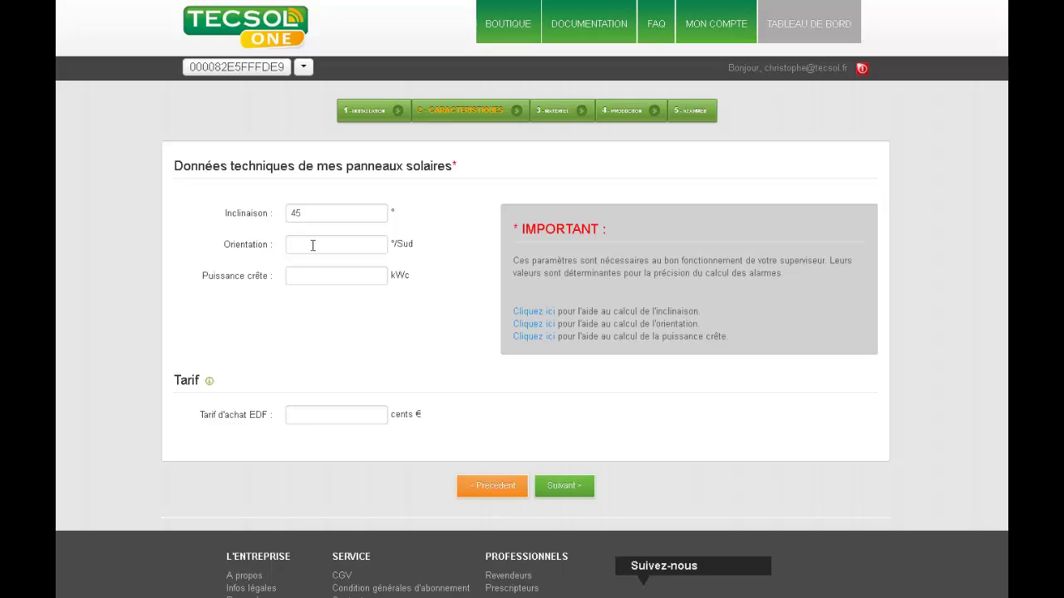
left_click(345, 246)
type("-10")
left_click(424, 355)
left_click(329, 278)
type("6.1")
left_click(355, 319)
Step: Set the EDF purchase tariff to 60 cents € and continue to the equipment page
left_click(350, 418)
type("60")
left_click(508, 429)
left_click(563, 486)
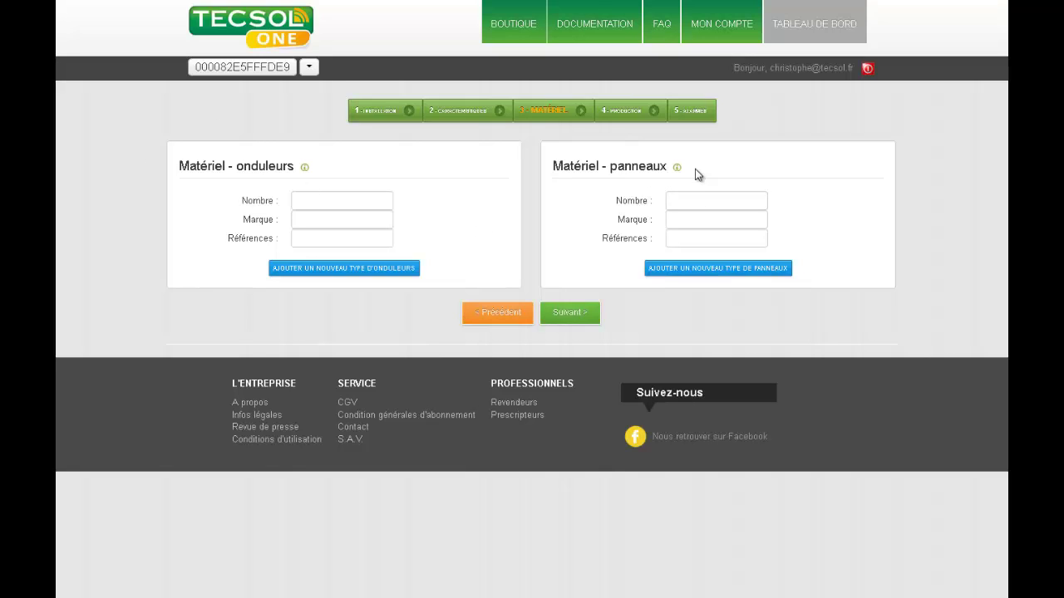
Step: Describe the inverters with number 2, brand "test" and reference "test"
left_click(315, 199)
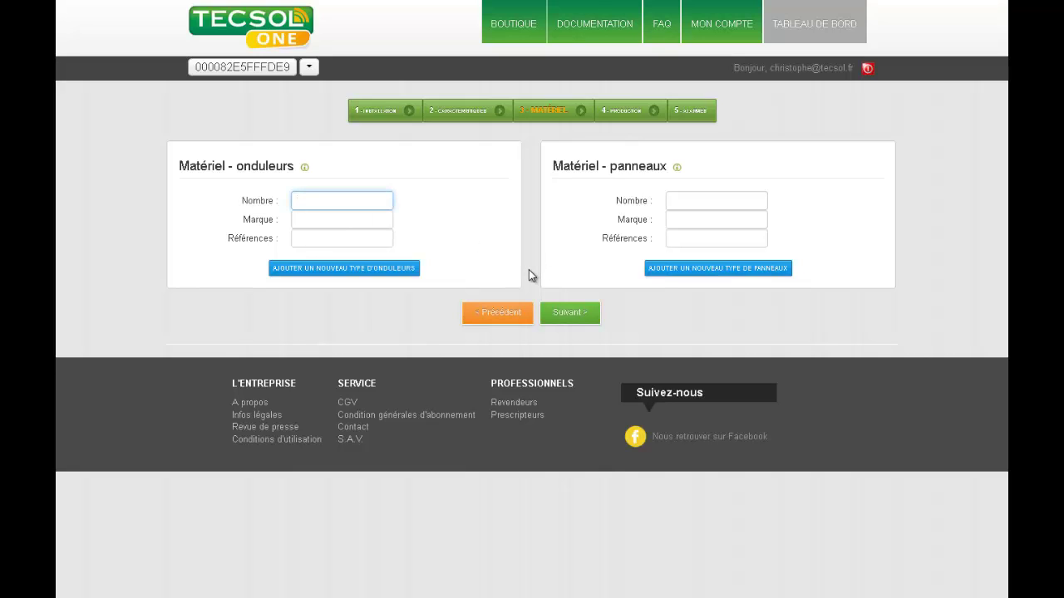
type("2")
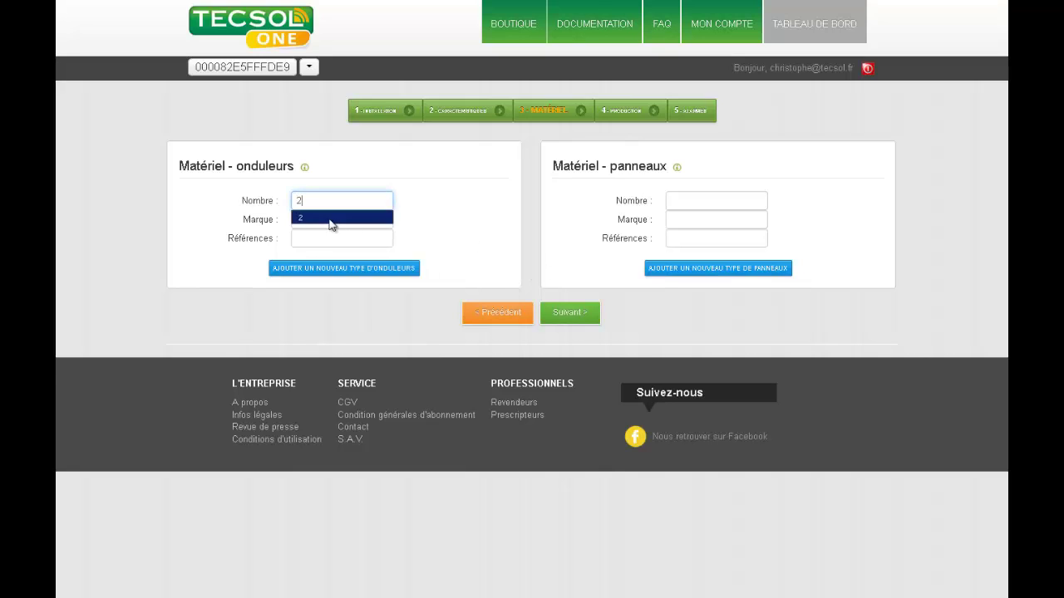
left_click(328, 218)
left_click(323, 220)
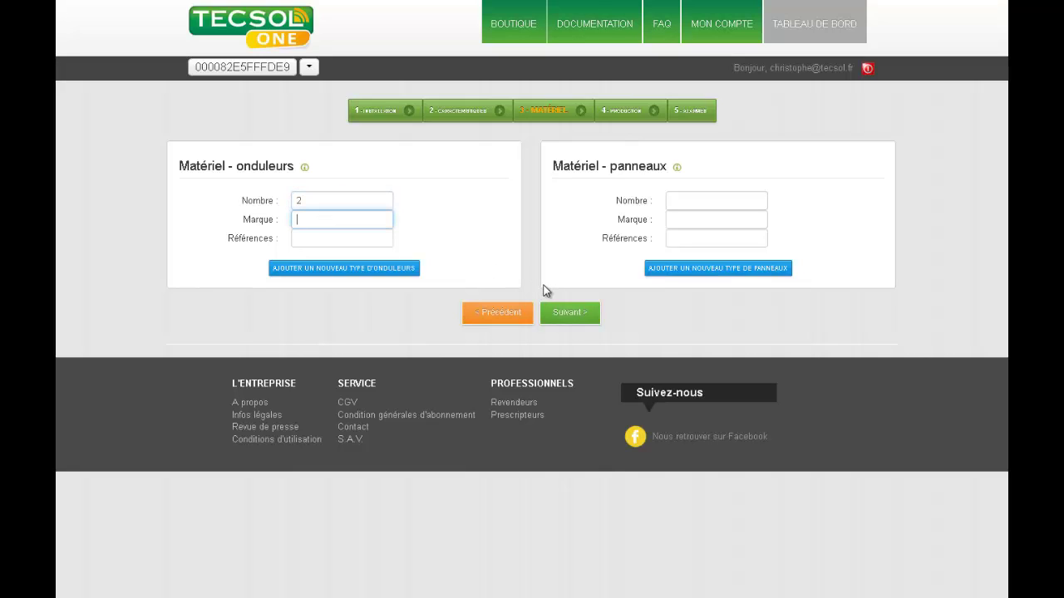
type("test")
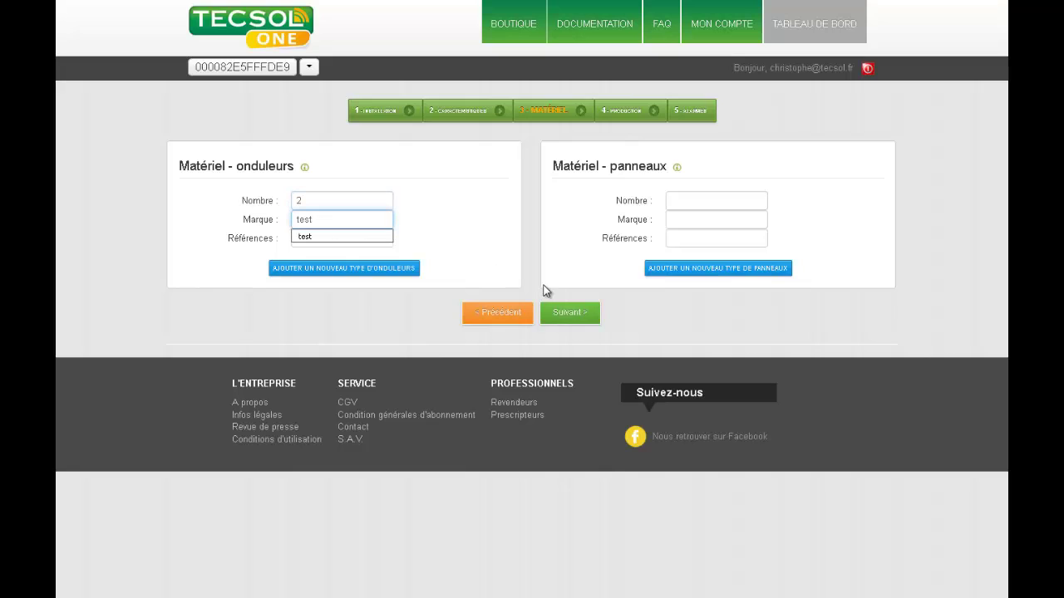
left_click(351, 240)
type("t")
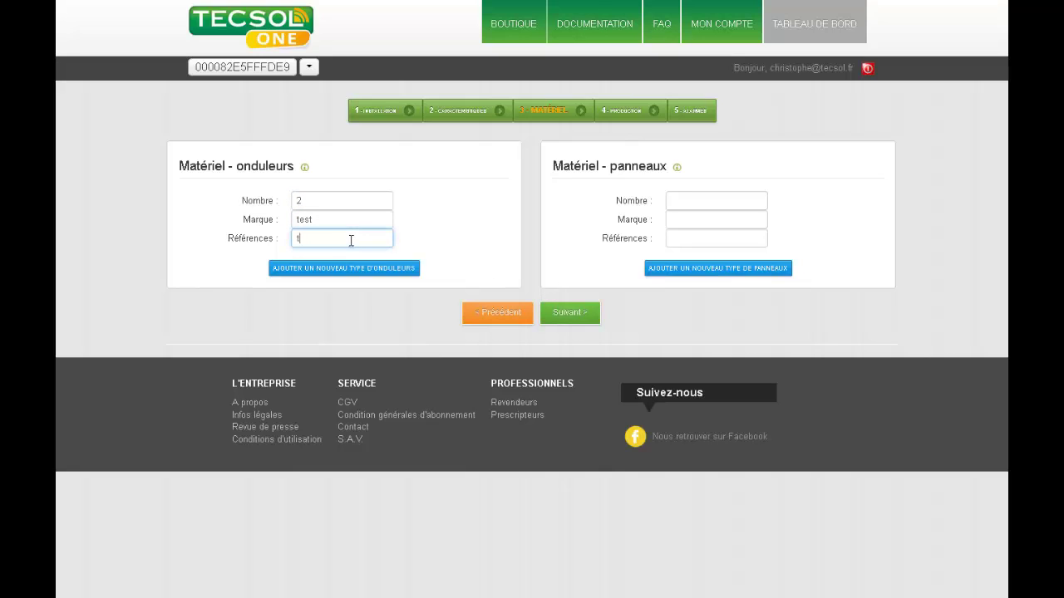
left_click(309, 250)
Step: Describe the panels with number 30, brand "test" and reference "test", and continue to the production page
left_click(721, 202)
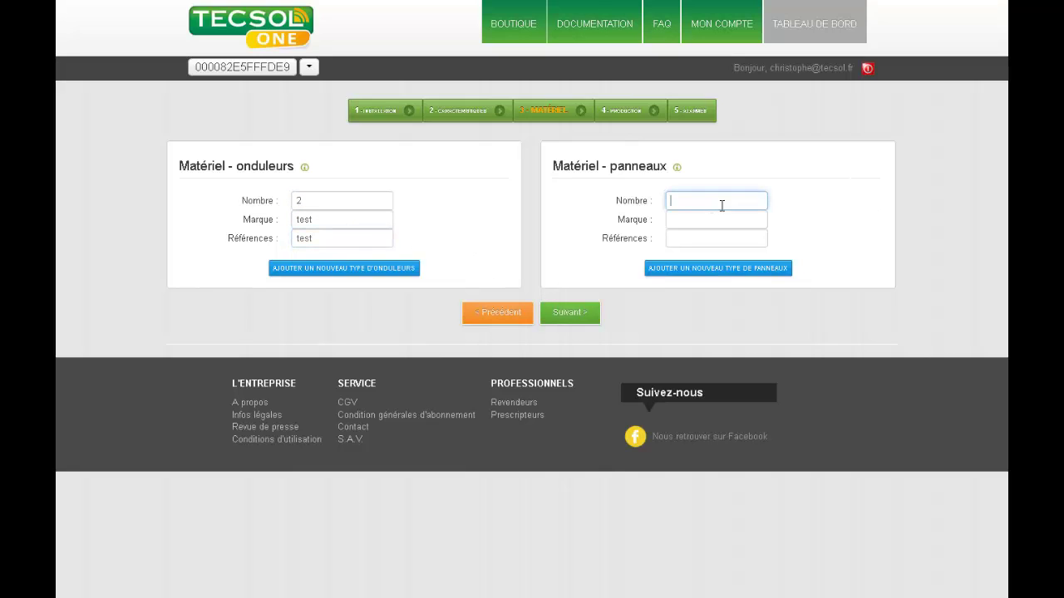
type("30")
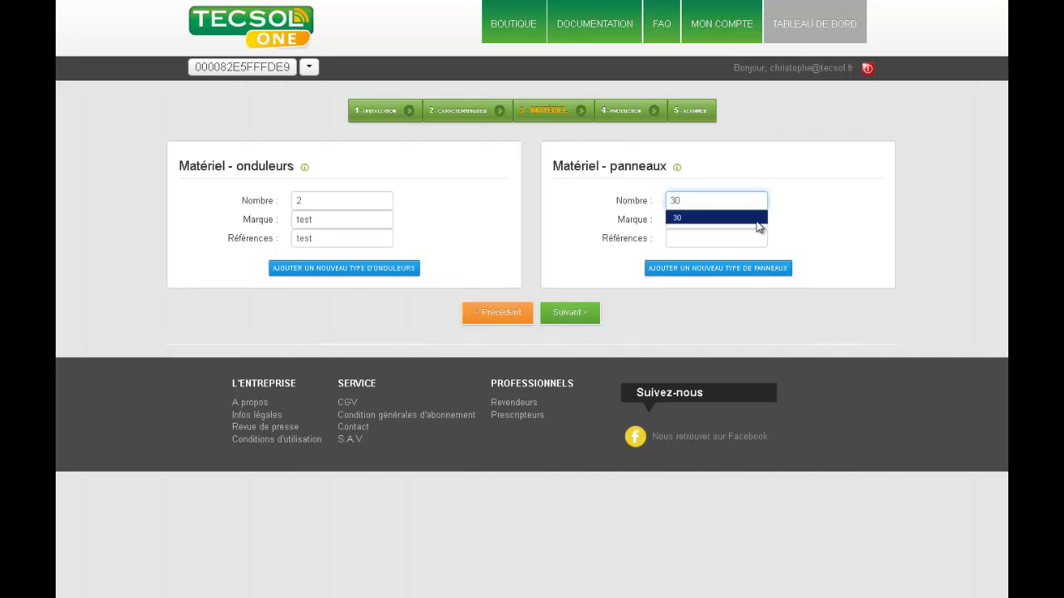
left_click(762, 221)
key("Tab")
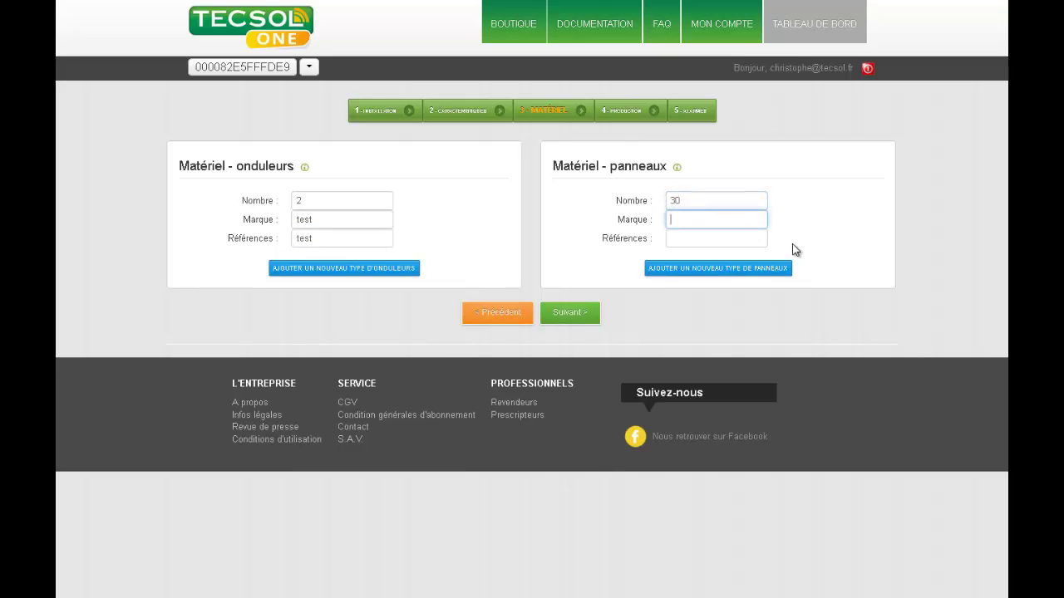
type("t")
left_click(715, 238)
left_click(697, 240)
type("t")
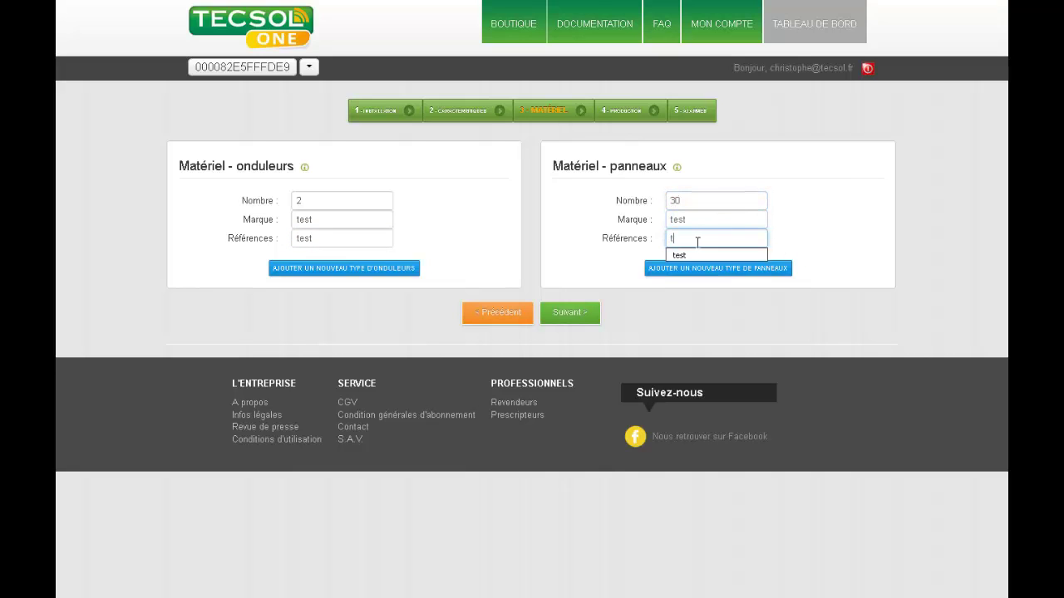
left_click(731, 255)
left_click(570, 312)
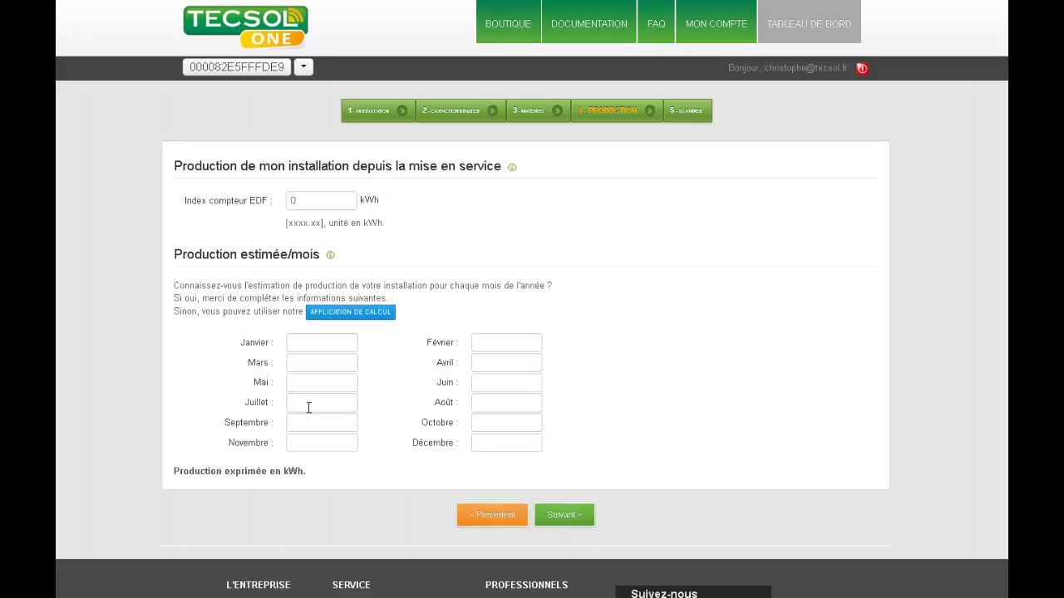
Step: Fill the monthly production estimates with the values calculated by the Tecsol application and continue to the alarms page
left_click(353, 316)
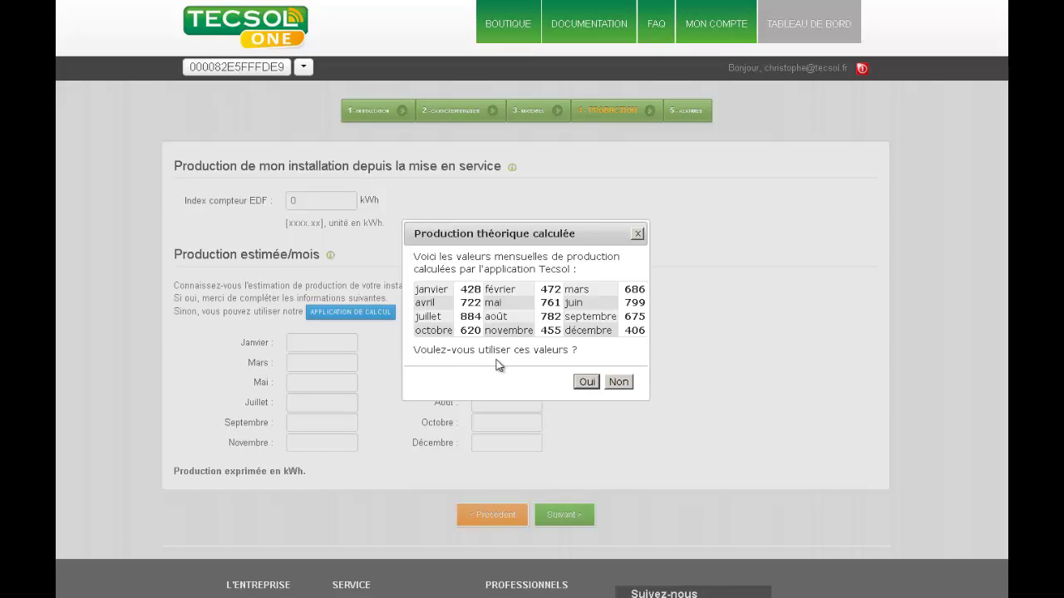
left_click(587, 383)
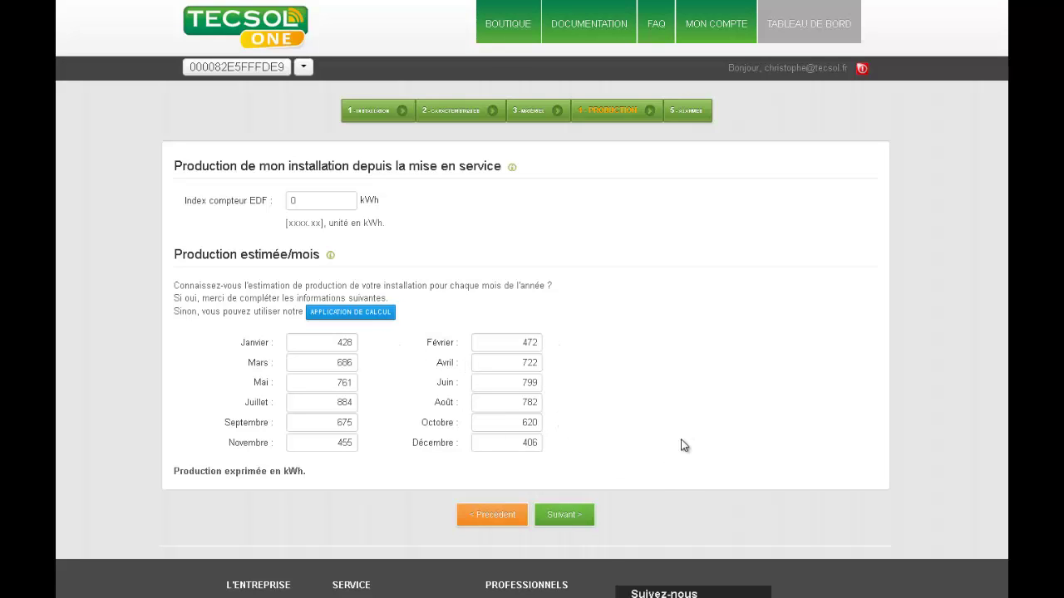
left_click(568, 522)
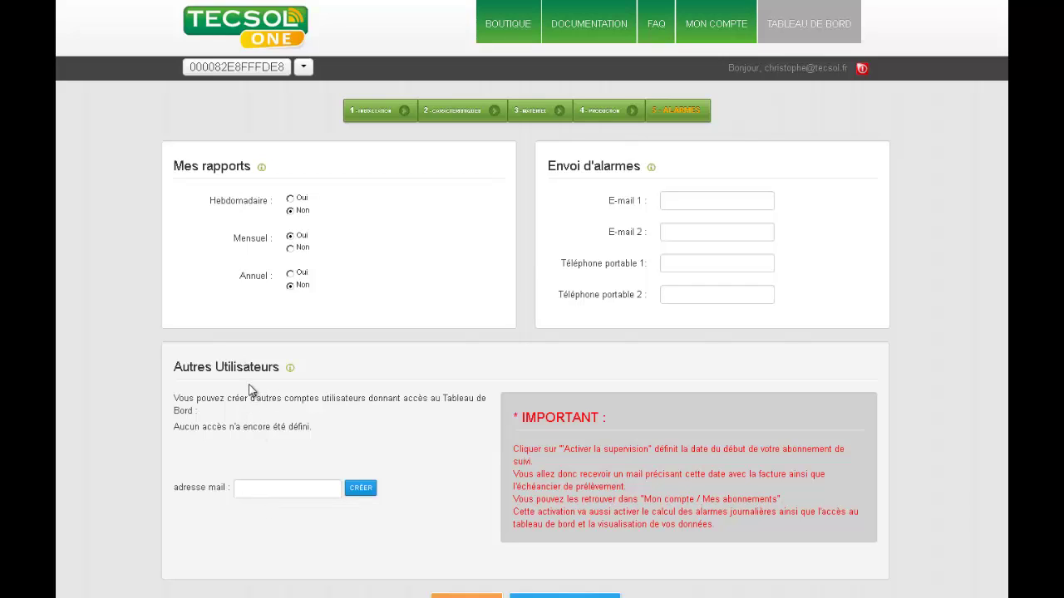
Step: Create dashboard access for another user with that person's e-mail address and remove the access again
left_click(247, 488)
type("michel")
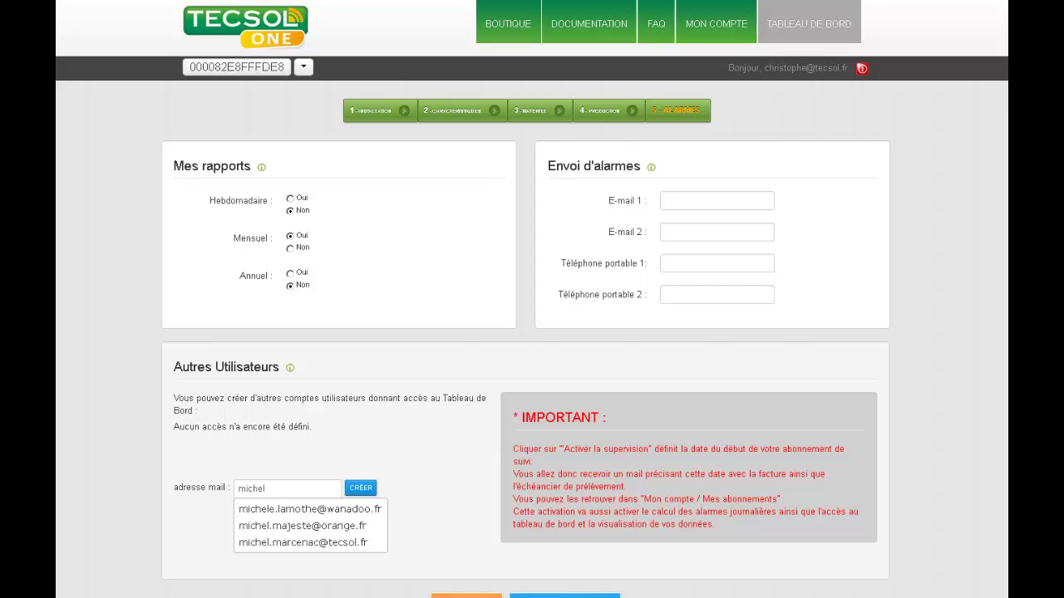
left_click(358, 542)
key("Return")
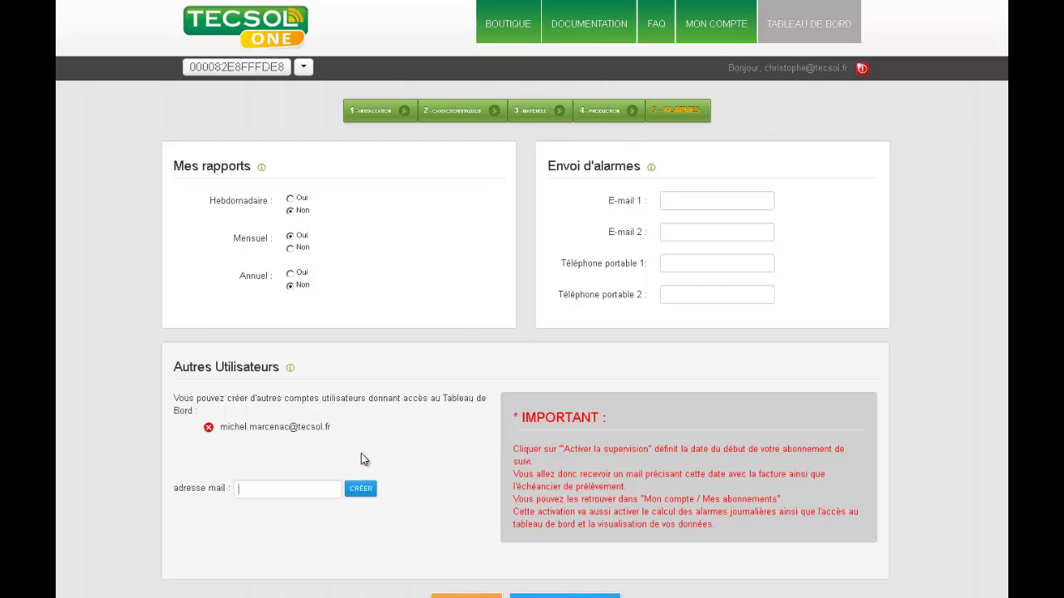
left_click(209, 428)
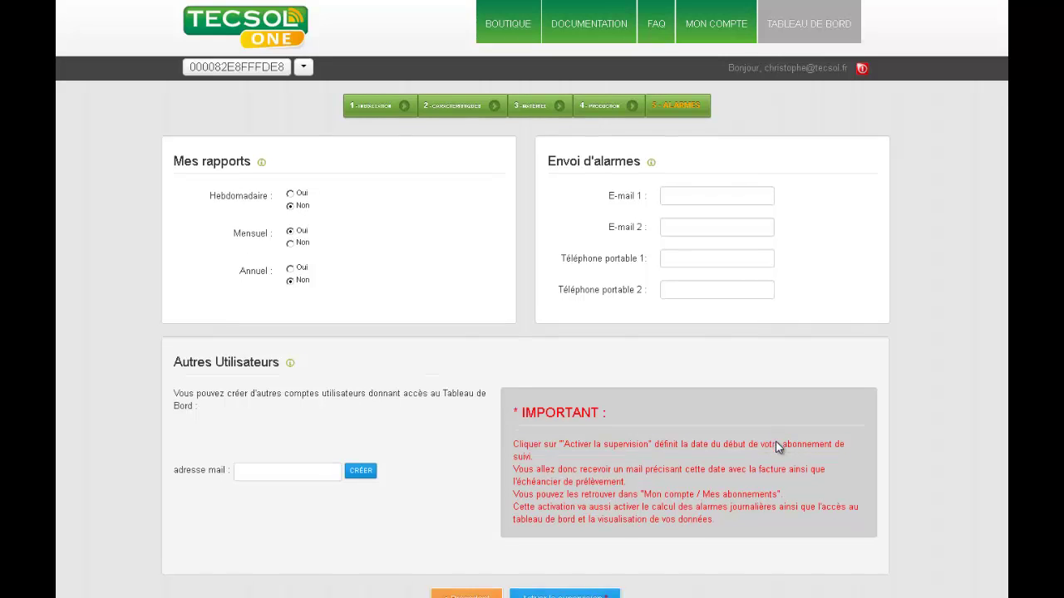
scroll(776, 441, "down", 1)
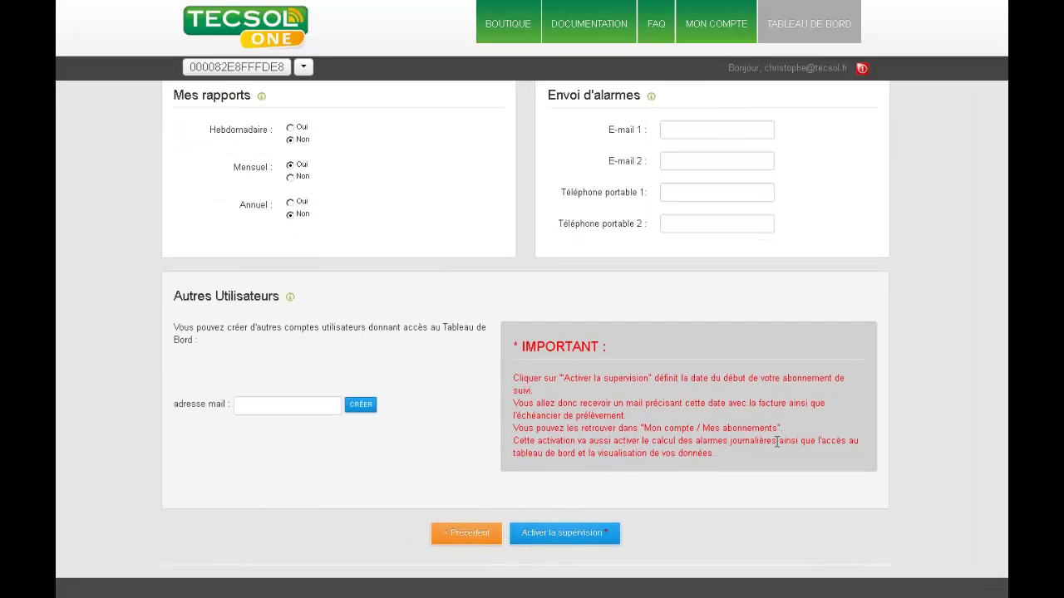
left_click(572, 539)
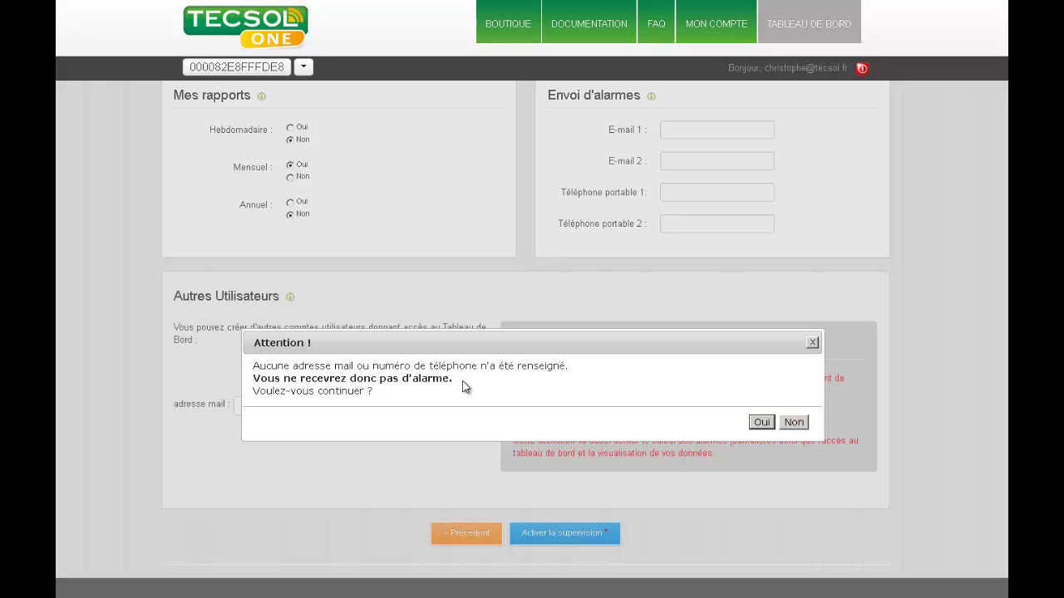
left_click(791, 423)
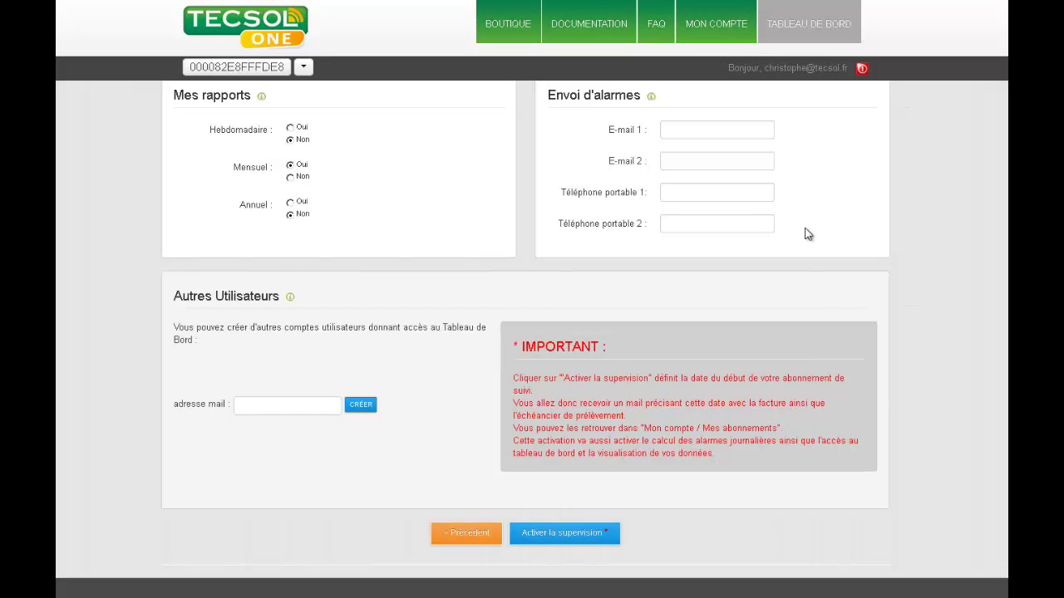
Step: Enter the owner's e-mail address as the first alarm recipient and activate the supervision
left_click(690, 135)
type("c")
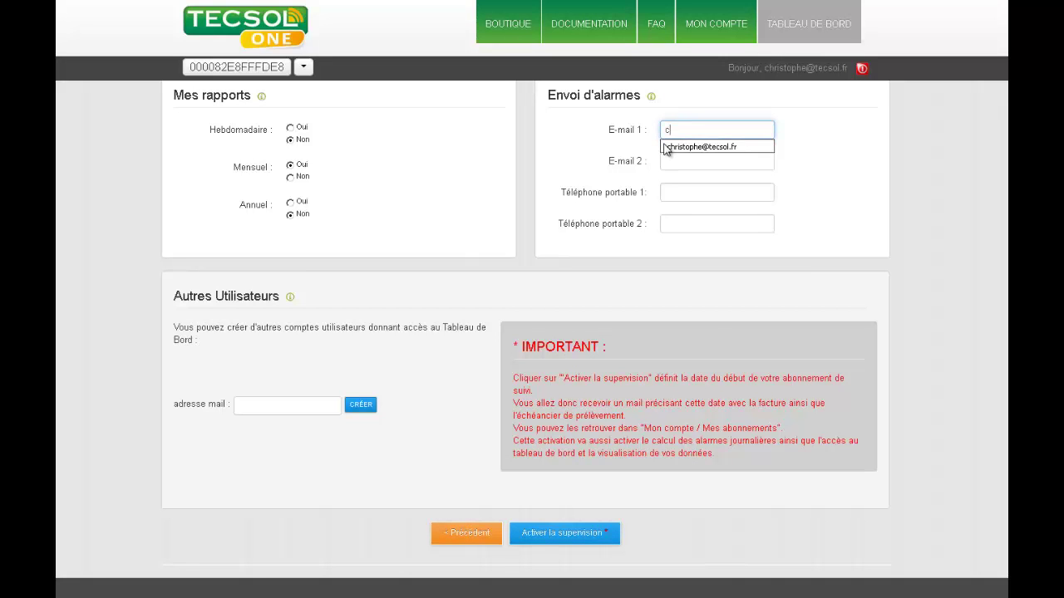
left_click(703, 153)
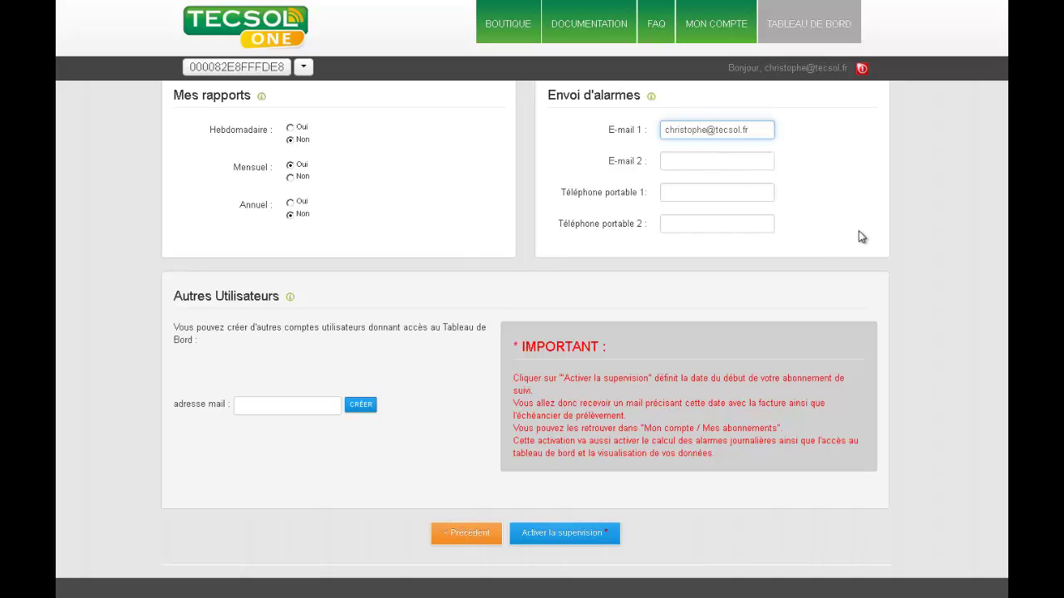
left_click(558, 538)
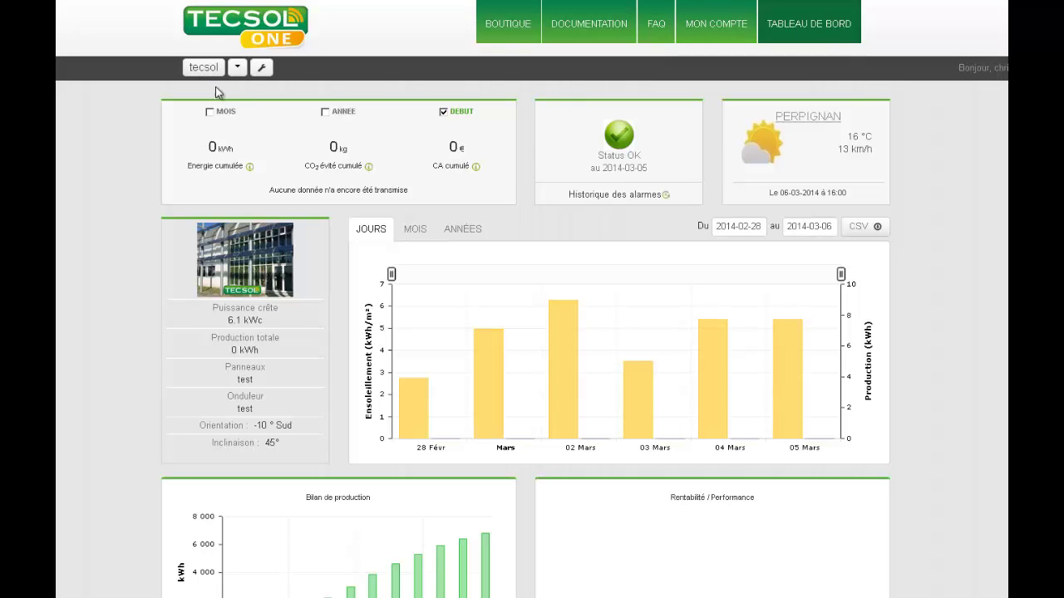
Step: Examine the dashboard's installation selector, configuration access, installation summary and production charts
left_click(237, 69)
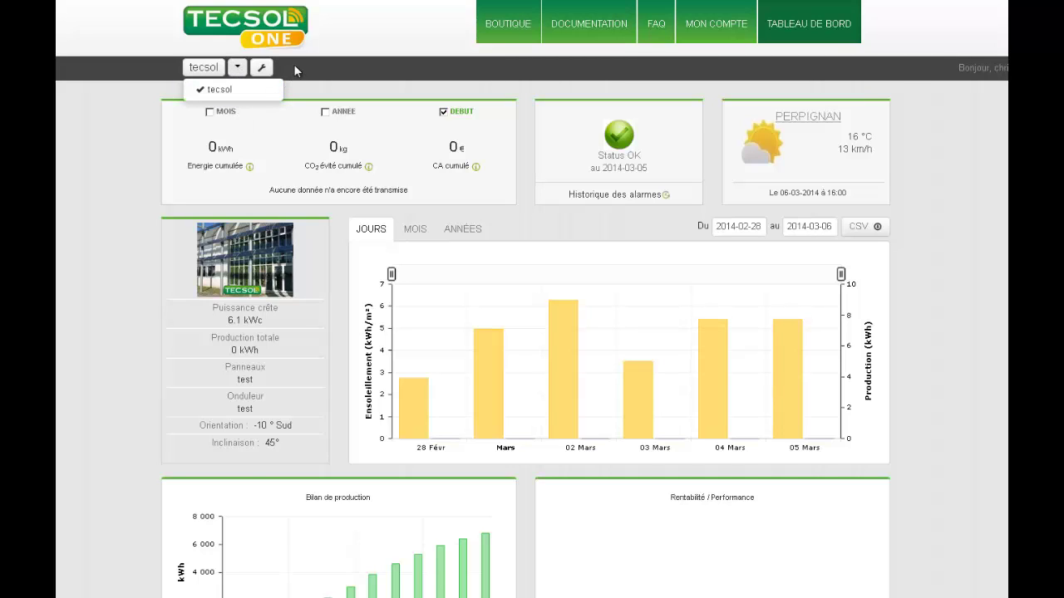
left_click(265, 70)
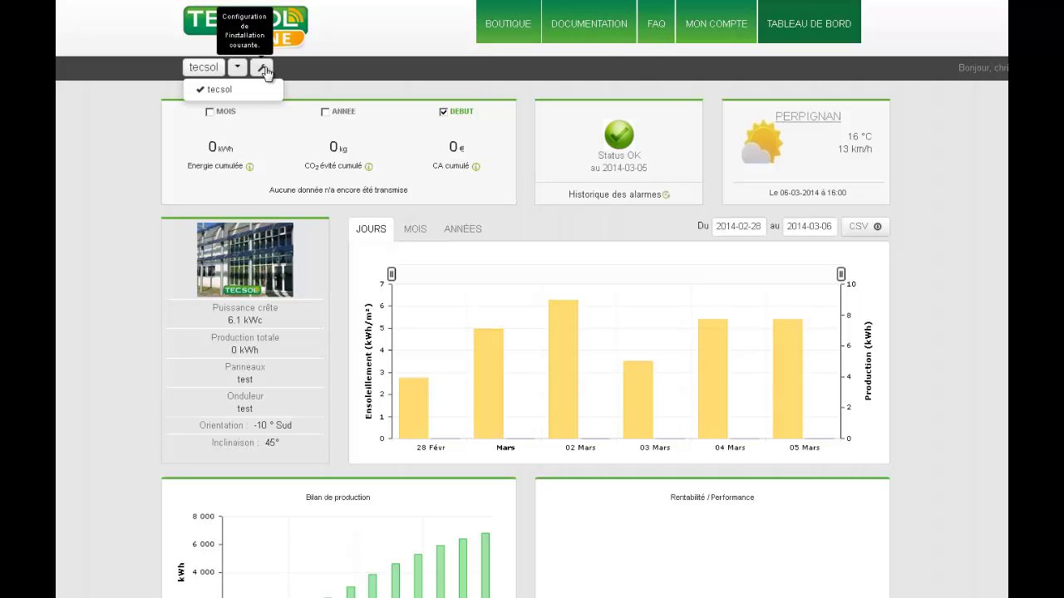
left_click(314, 76)
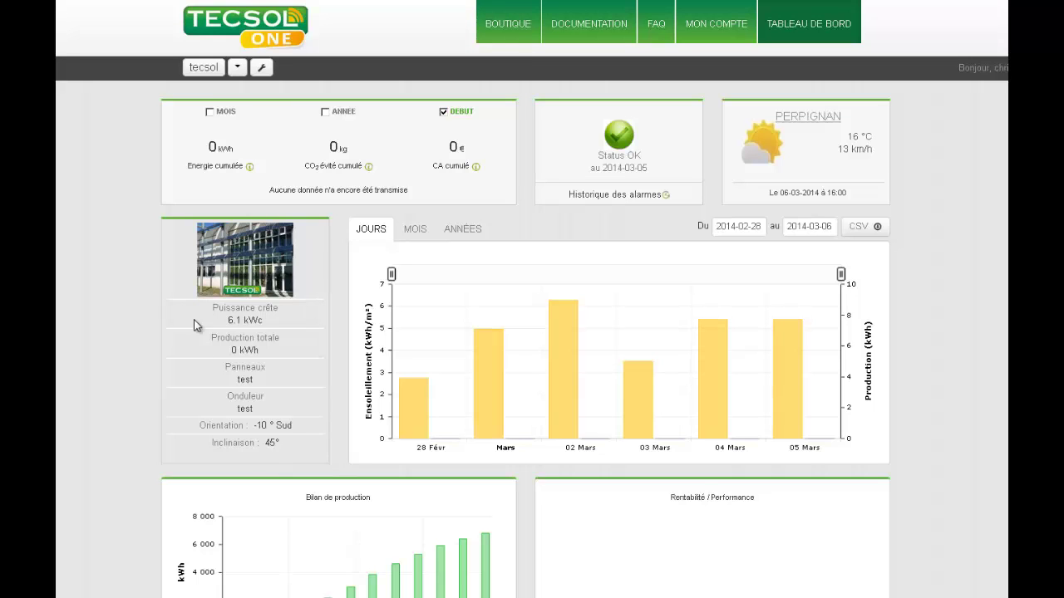
scroll(209, 405, "down", 1)
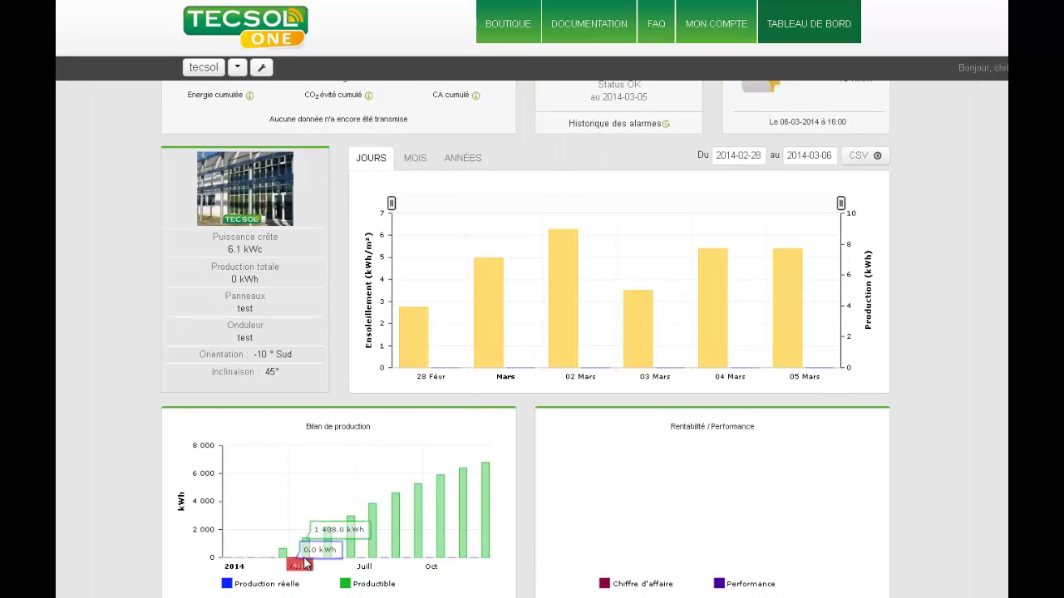
scroll(804, 428, "up", 1)
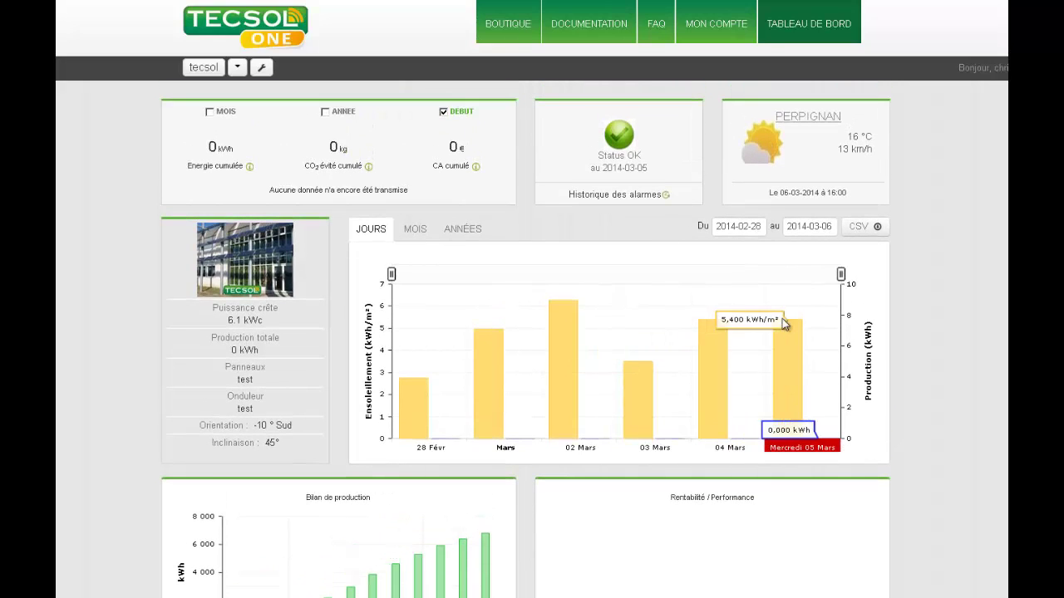